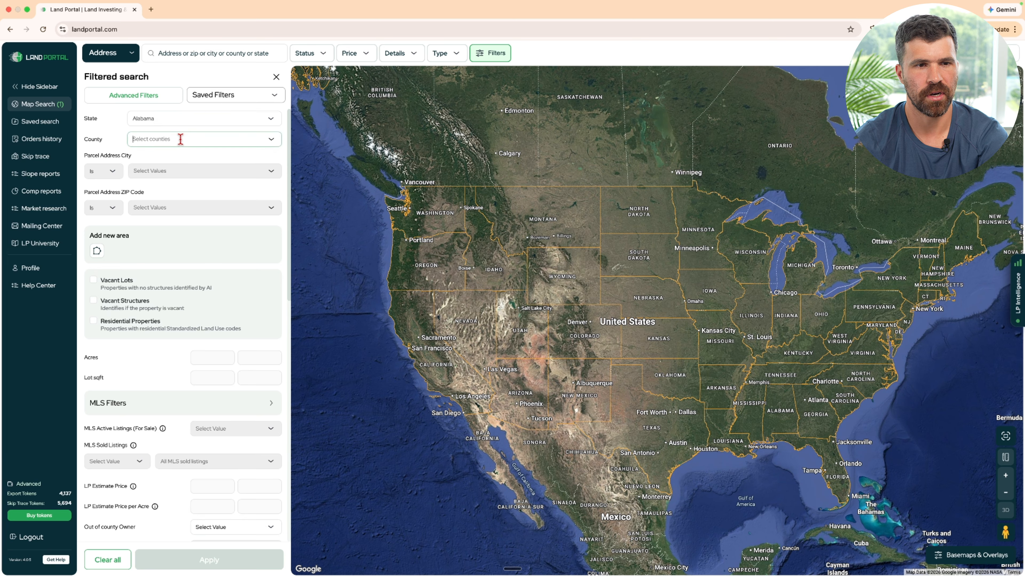
# Step: Restrict the Alabama property search to Blount county and to vacant lots
pyautogui.write('blou')
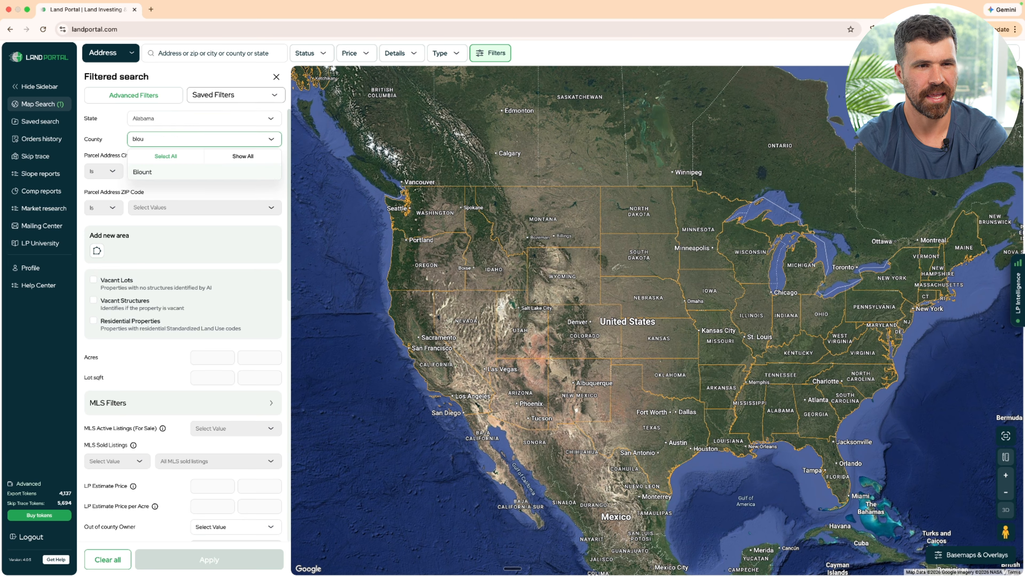
pyautogui.press('Return')
pyautogui.click(123, 143)
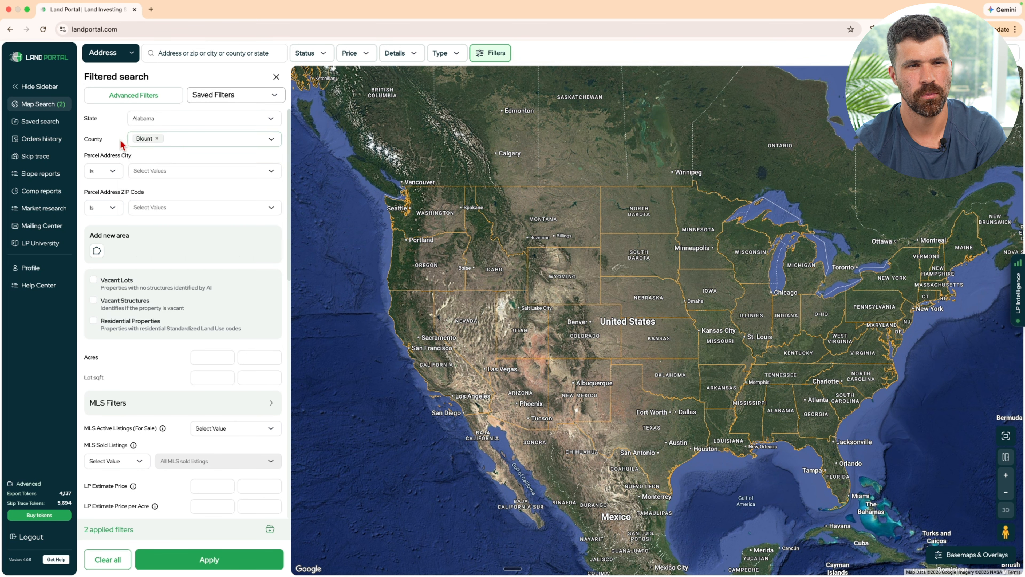
pyautogui.click(94, 279)
# Step: Set the acreage range to 8–15 acres and apply the filters
pyautogui.click(210, 358)
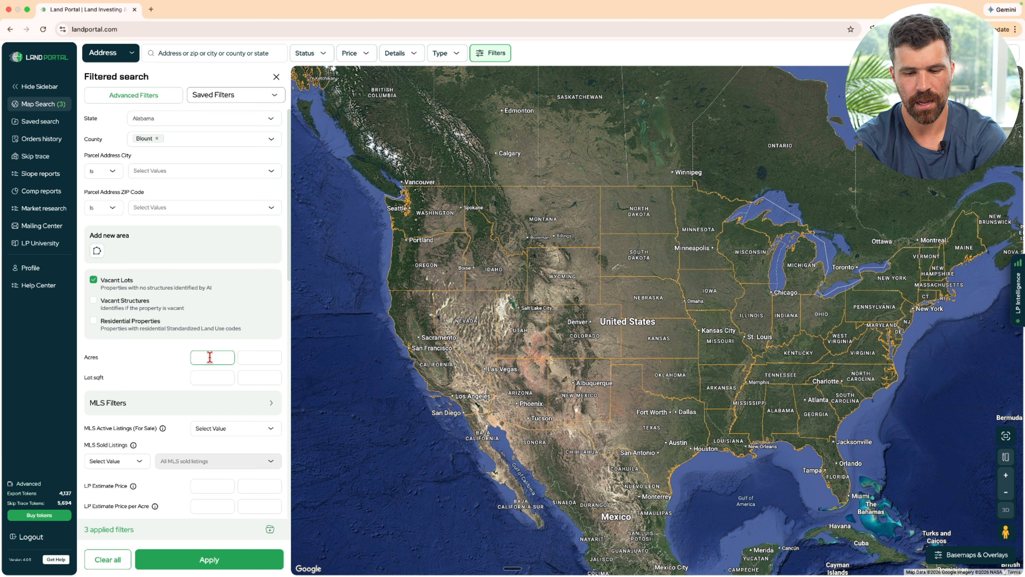
pyautogui.write('5')
pyautogui.press('Tab')
pyautogui.write('15')
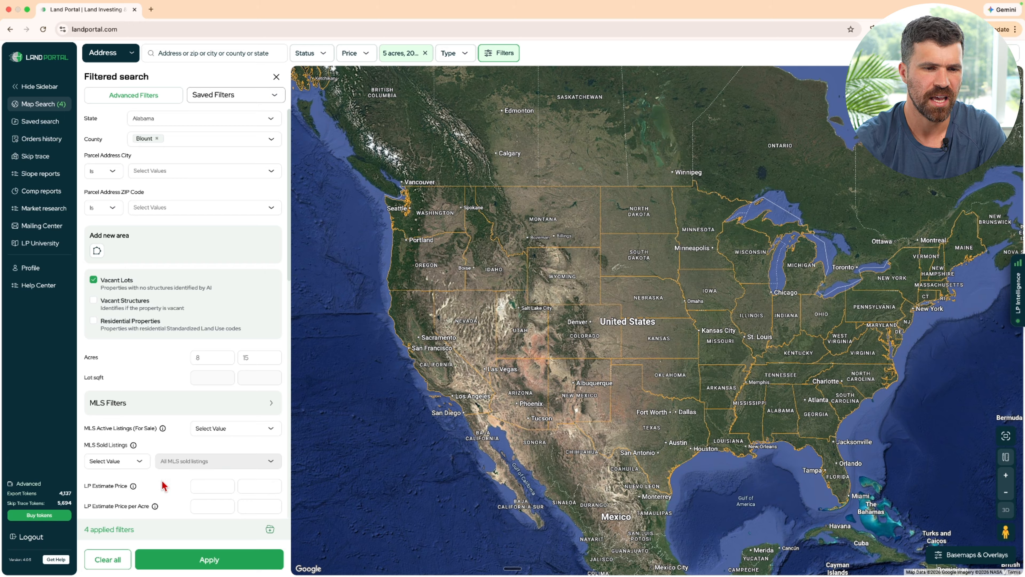
pyautogui.click(179, 559)
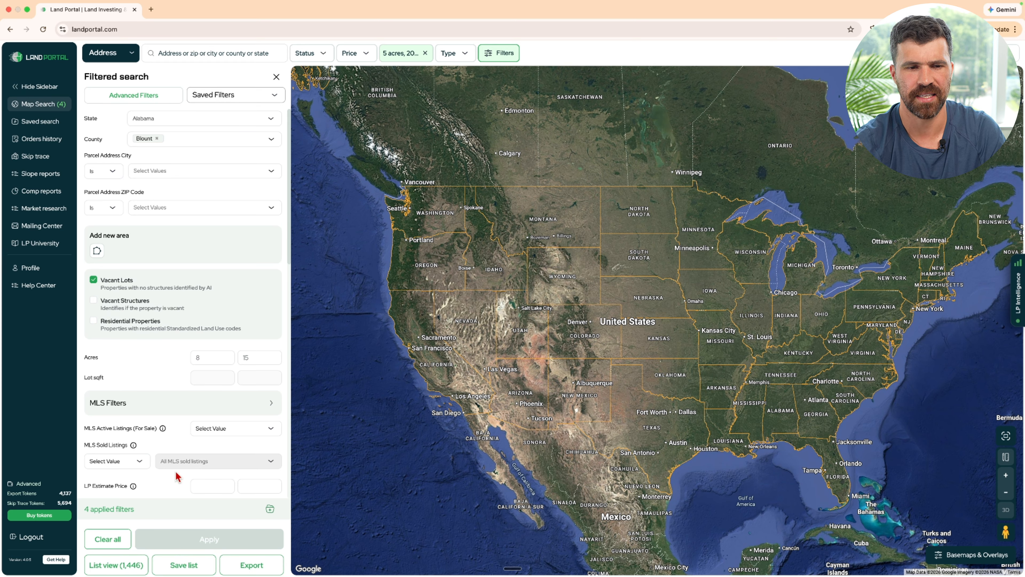
# Step: Filter for last sale dates after 01/01/2024 and apply the change
pyautogui.scroll(-3, 155, 416)
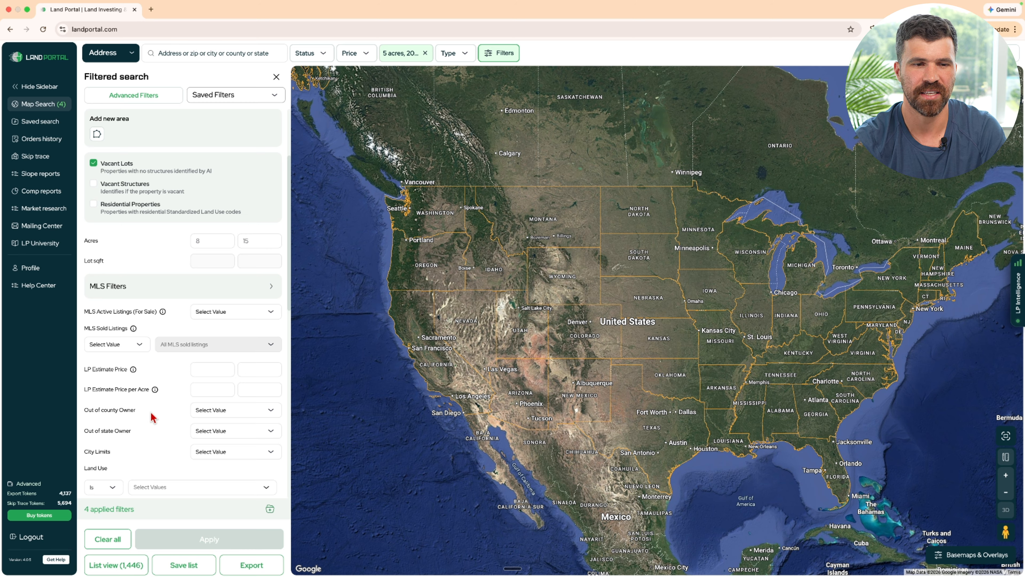
pyautogui.scroll(-1, 155, 415)
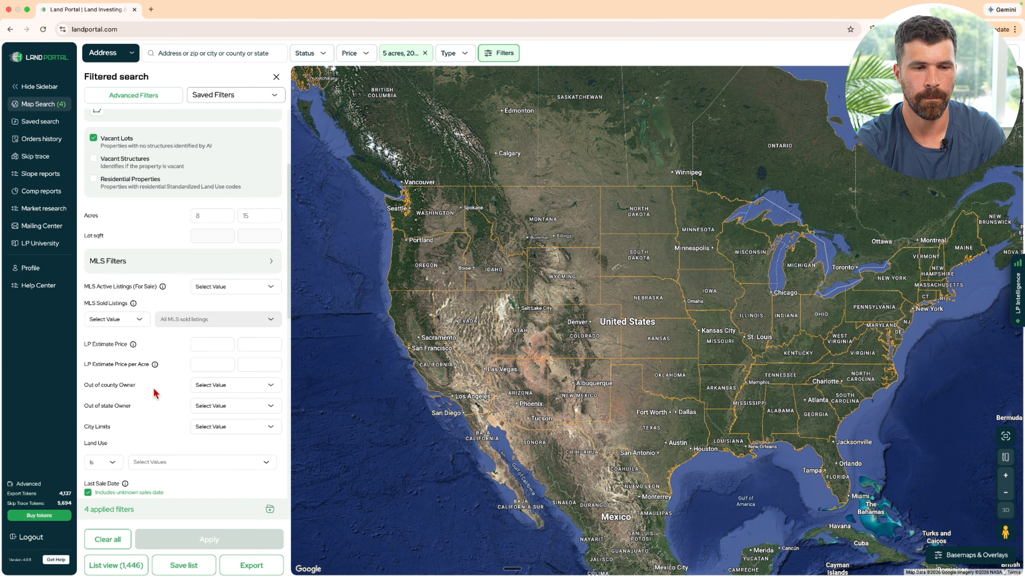
pyautogui.scroll(-4, 155, 394)
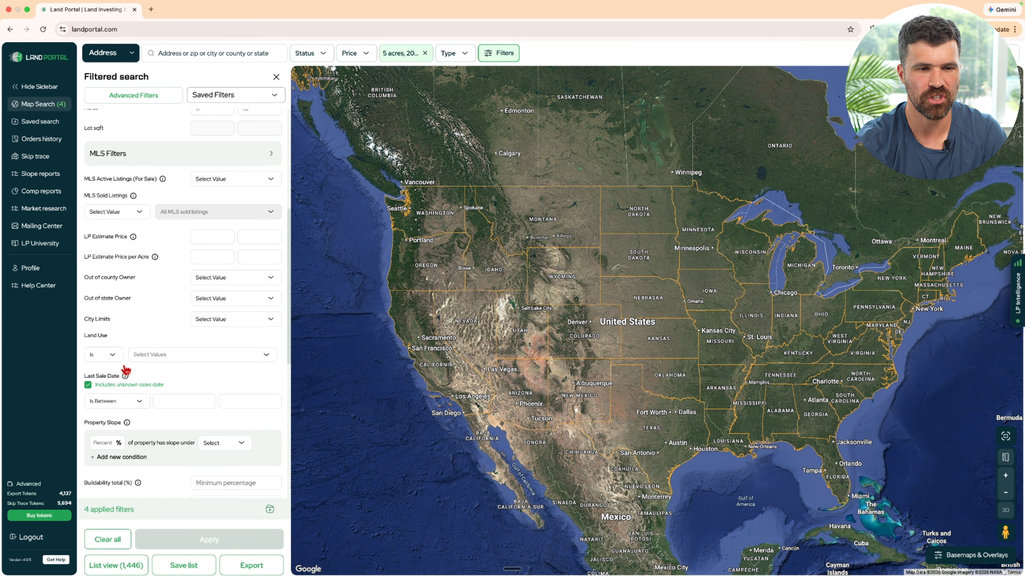
pyautogui.click(126, 402)
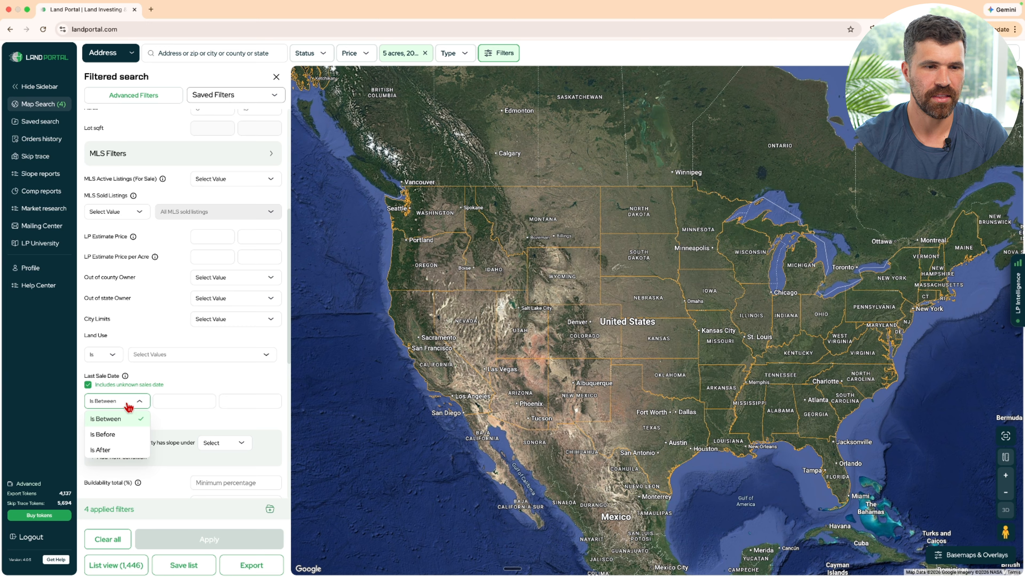
pyautogui.click(104, 450)
pyautogui.click(180, 402)
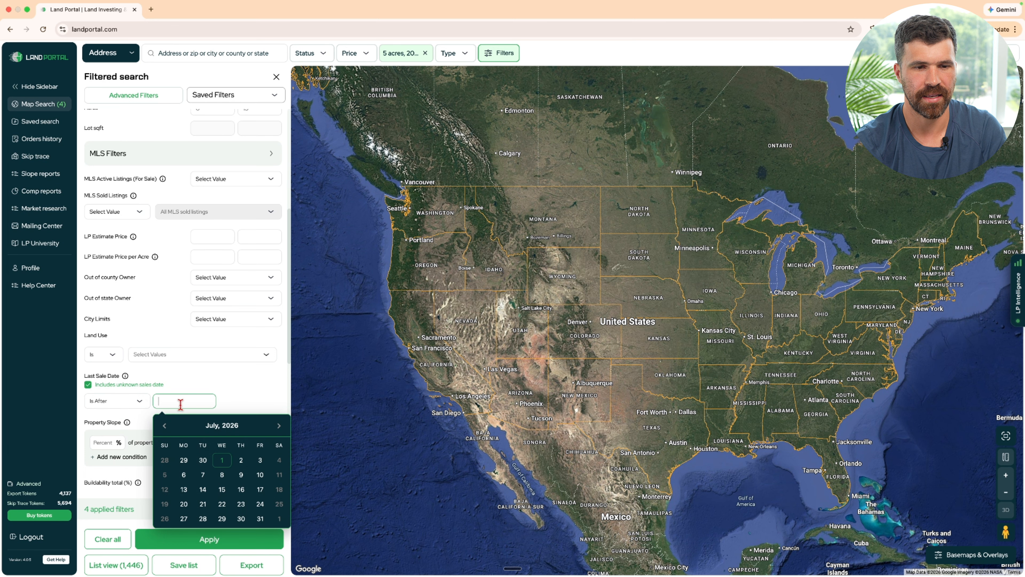
pyautogui.click(166, 425)
pyautogui.click(165, 425)
pyautogui.click(165, 426)
pyautogui.click(165, 425)
pyautogui.click(165, 425)
pyautogui.click(165, 425)
pyautogui.click(165, 425)
pyautogui.click(165, 425)
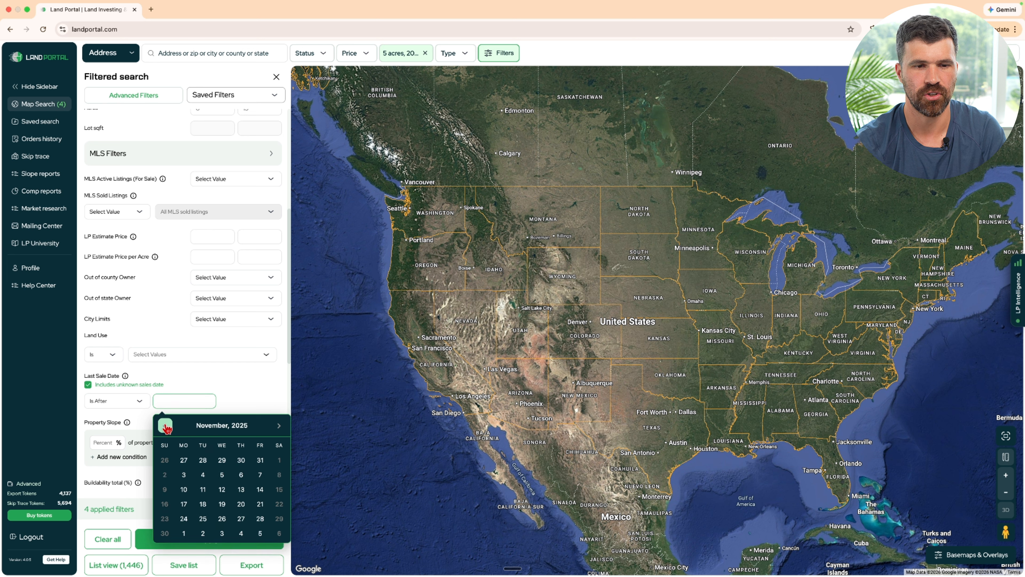
pyautogui.click(165, 426)
pyautogui.click(165, 425)
pyautogui.click(165, 425)
pyautogui.click(165, 426)
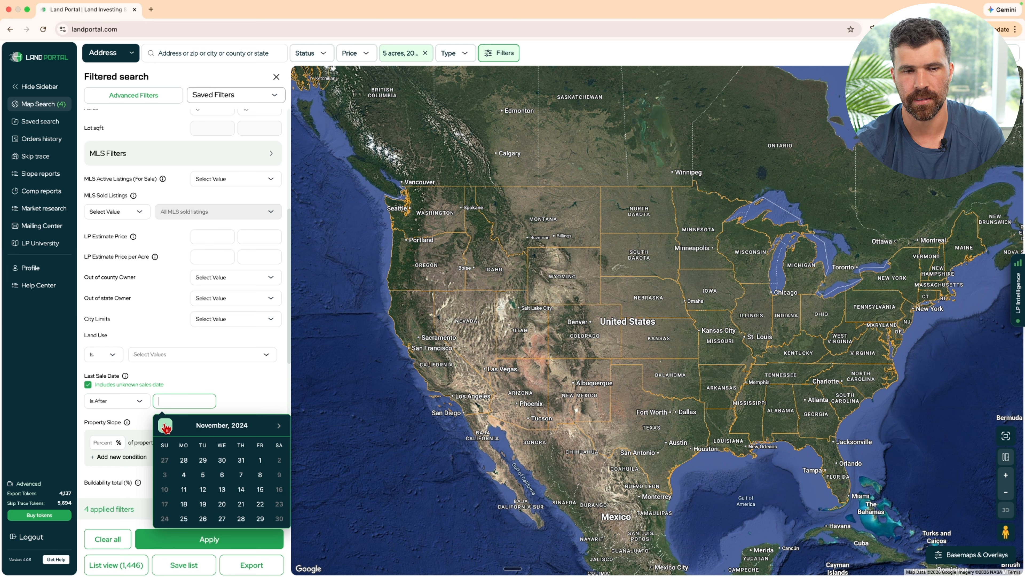
pyautogui.click(165, 425)
pyautogui.click(165, 425)
pyautogui.click(165, 425)
pyautogui.click(165, 426)
pyautogui.click(165, 426)
pyautogui.click(165, 426)
pyautogui.click(165, 426)
pyautogui.click(165, 426)
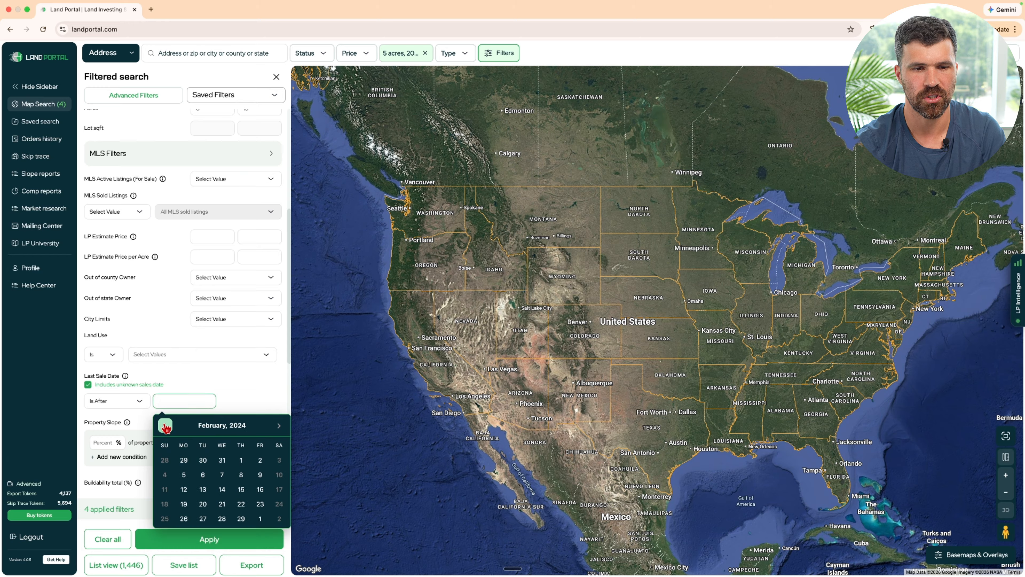
pyautogui.click(165, 426)
pyautogui.click(183, 460)
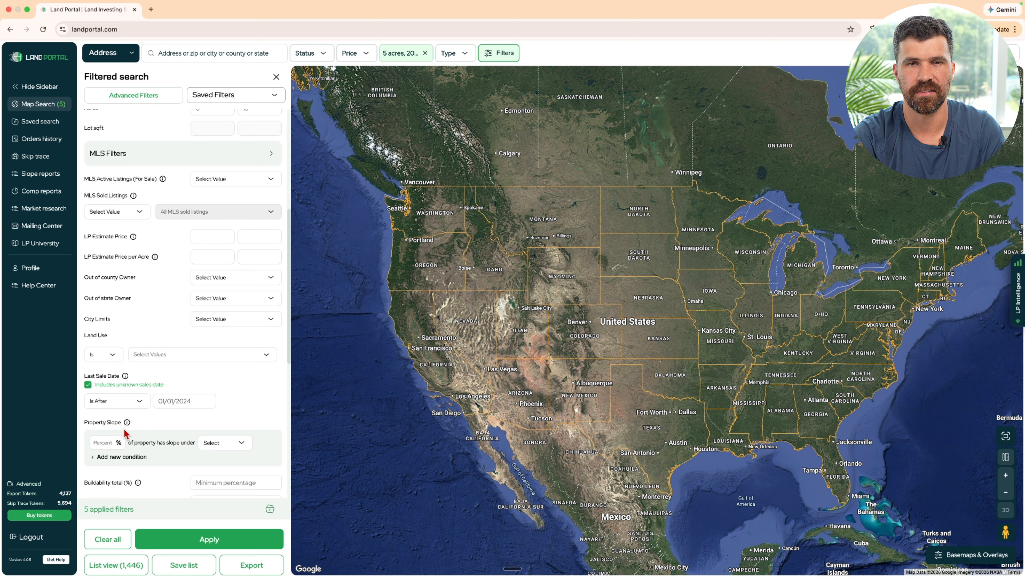
pyautogui.click(218, 534)
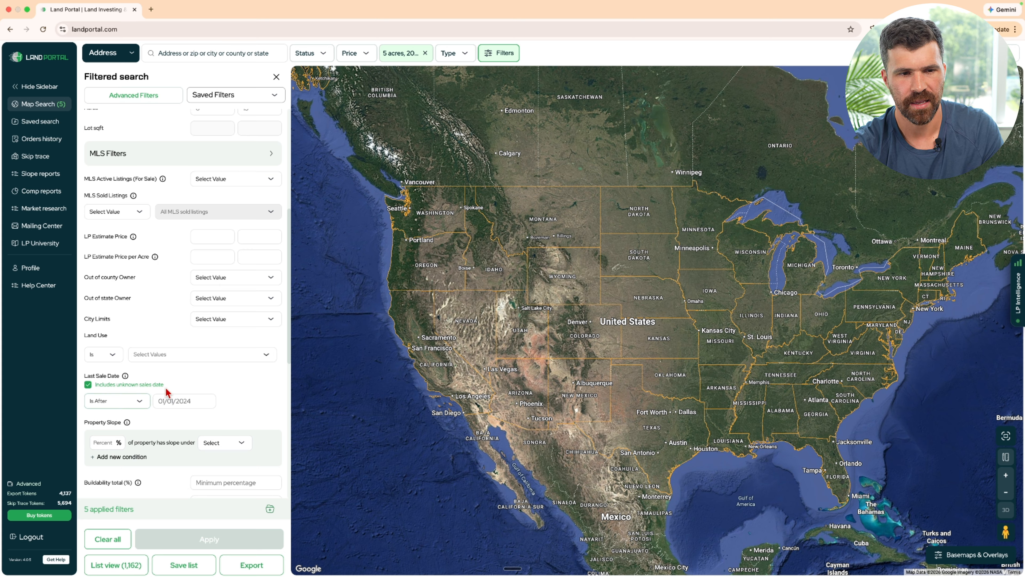
# Step: Exclude properties with an unknown sales date from the last sale date filter and apply the change
pyautogui.moveTo(164, 385); pyautogui.dragTo(98, 386)
pyautogui.click(88, 388)
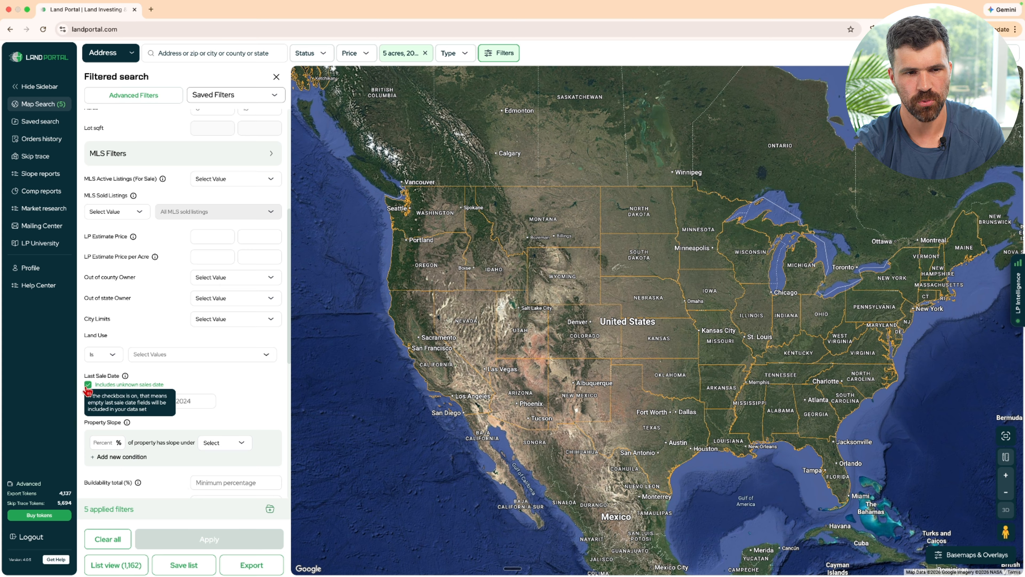
pyautogui.click(89, 386)
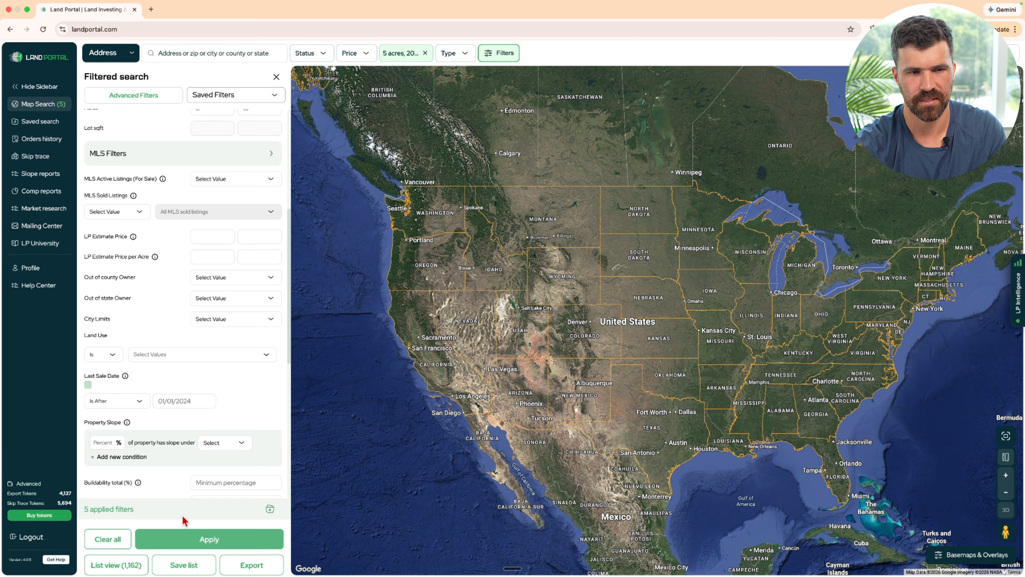
pyautogui.click(178, 540)
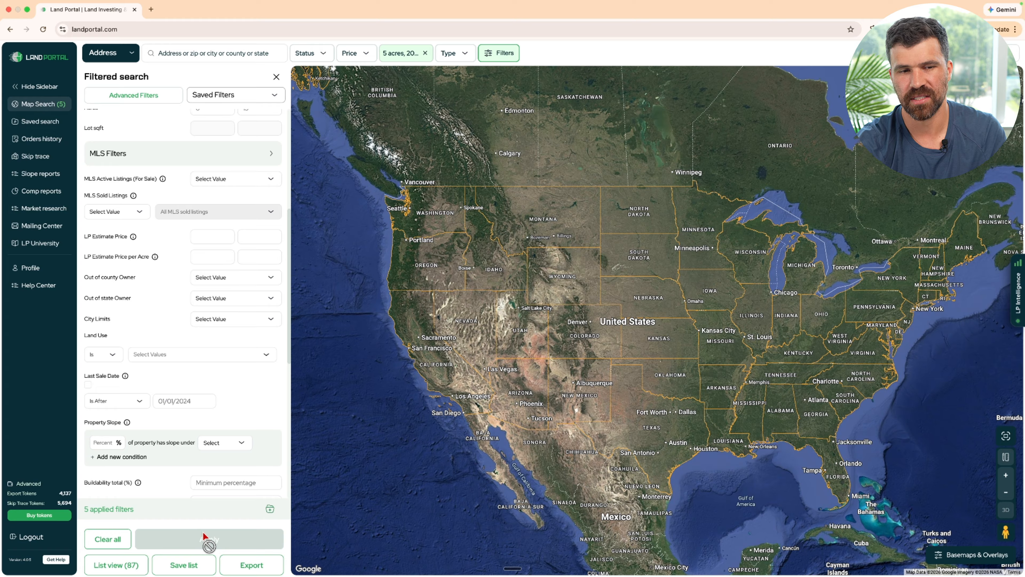
# Step: In the advanced filters, exclude unknown mortgage amounts and require the mortgage amount to be exactly 0
pyautogui.scroll(6, 170, 376)
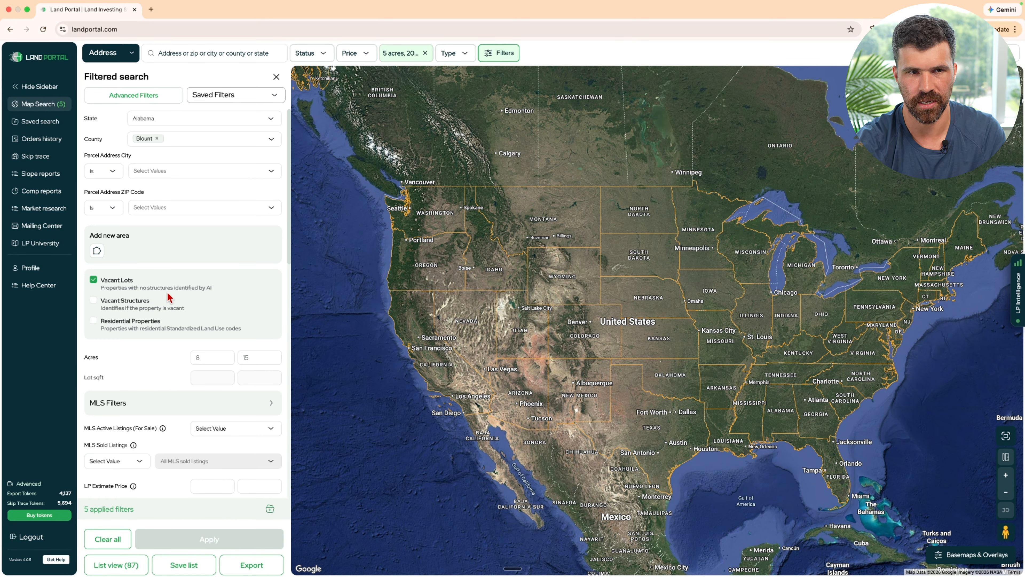
pyautogui.click(135, 102)
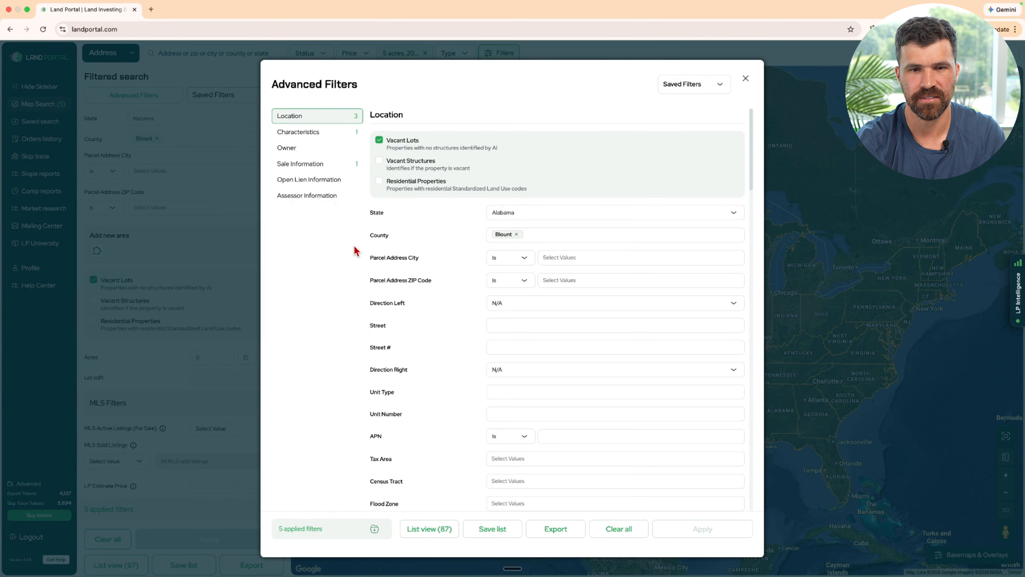
pyautogui.scroll(-10, 424, 253)
pyautogui.scroll(-12, 424, 256)
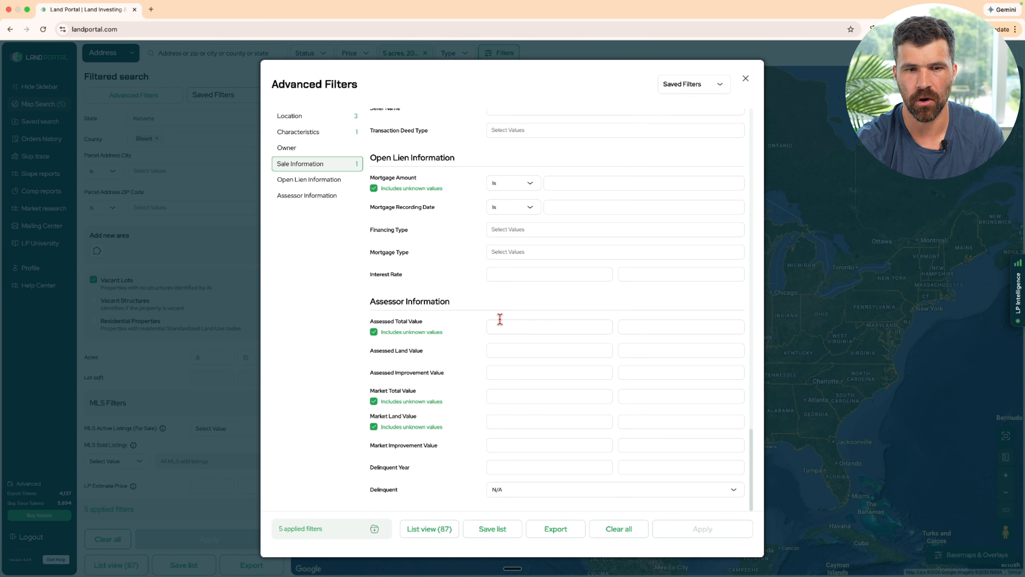
pyautogui.scroll(1, 503, 283)
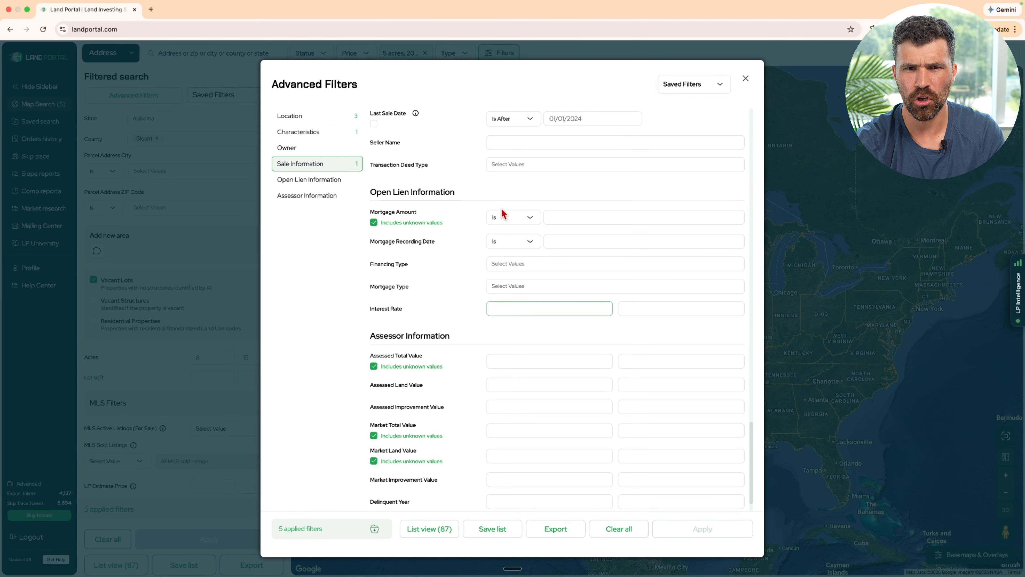
pyautogui.click(373, 222)
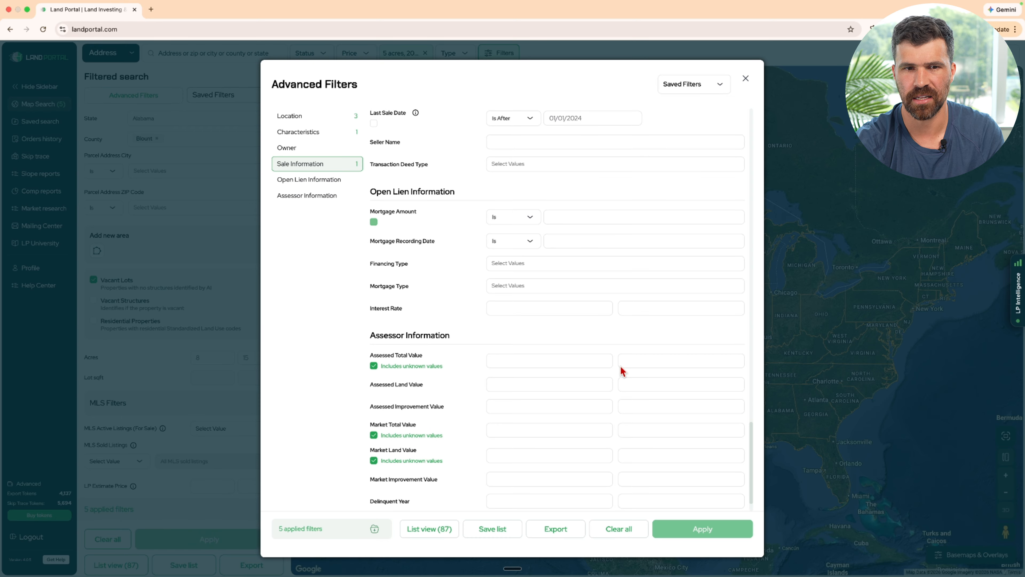
pyautogui.click(502, 217)
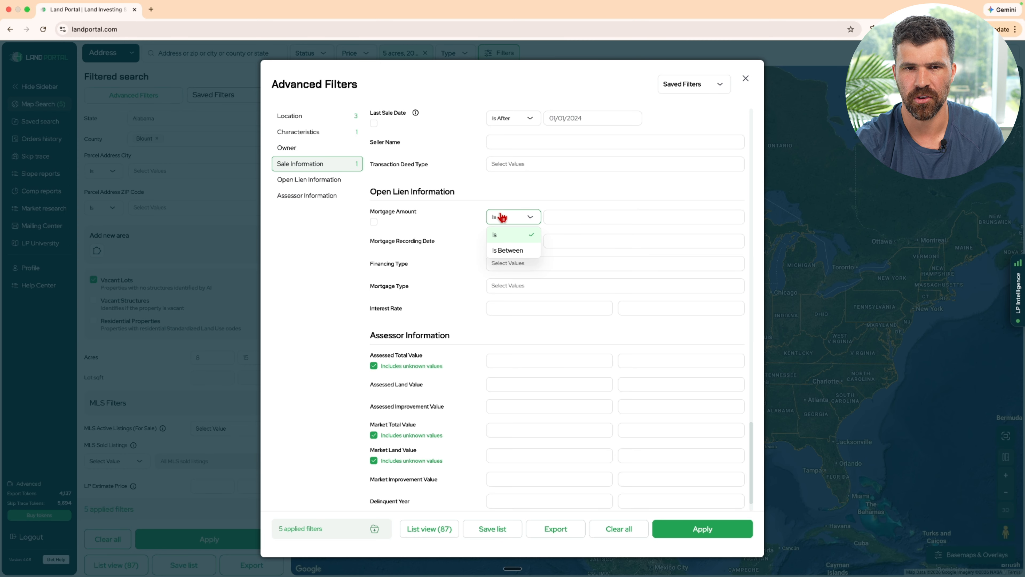
pyautogui.click(506, 235)
pyautogui.click(567, 214)
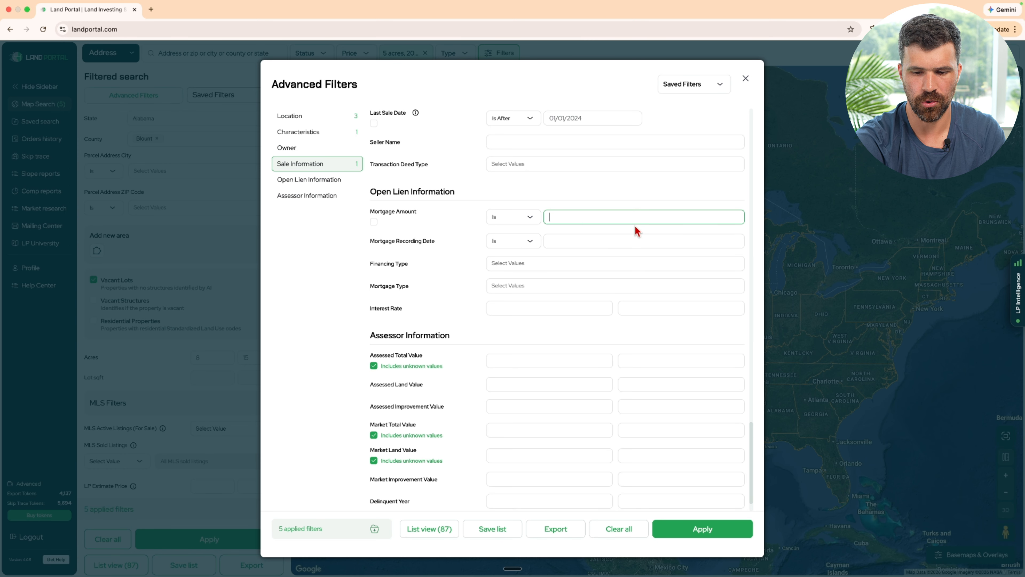
pyautogui.write('0')
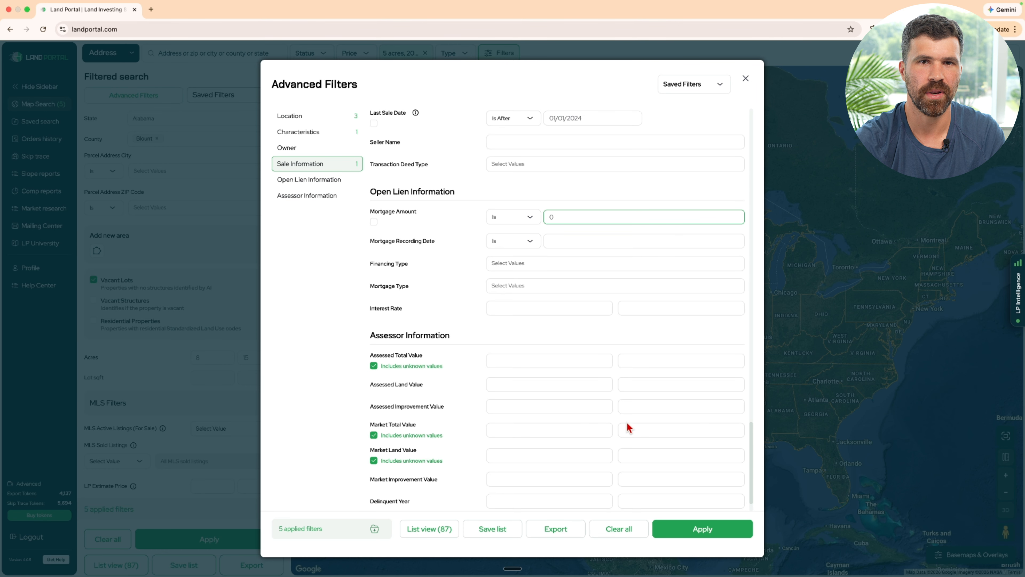
pyautogui.click(512, 262)
pyautogui.click(522, 286)
pyautogui.click(341, 291)
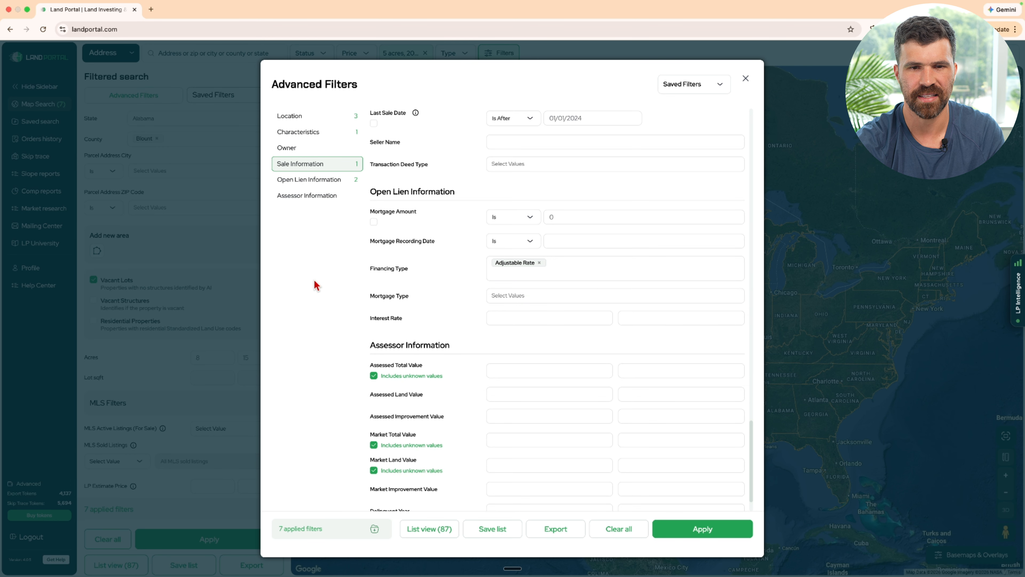
pyautogui.click(540, 263)
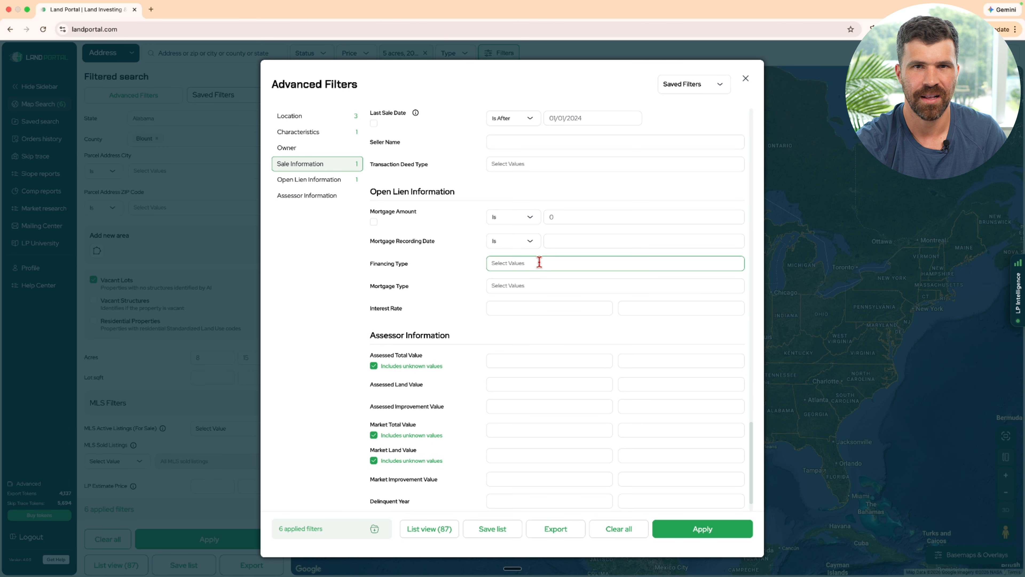
# Step: Apply the advanced filters and show the matching properties in list view
pyautogui.click(722, 536)
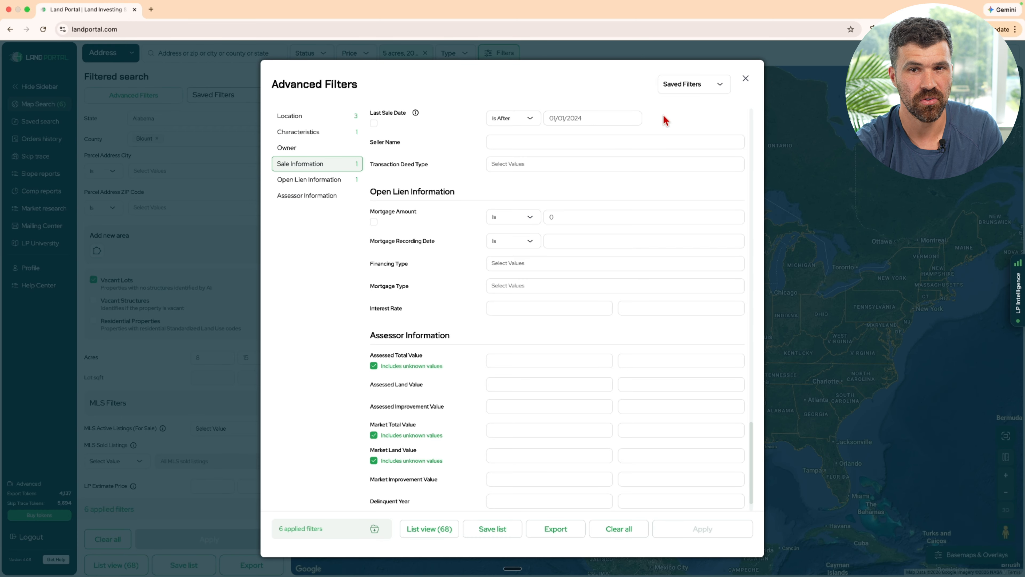
pyautogui.click(746, 80)
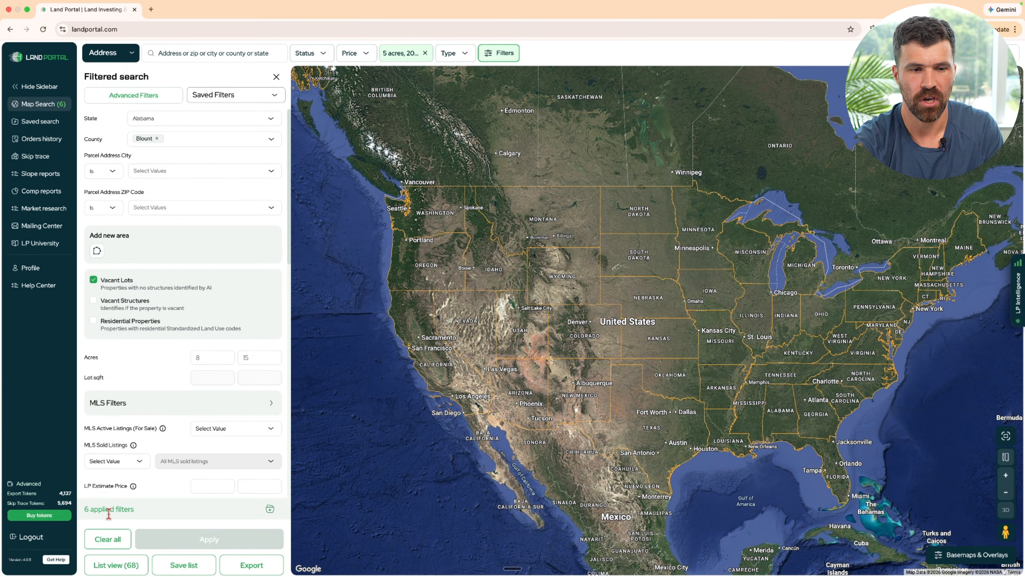
pyautogui.click(117, 564)
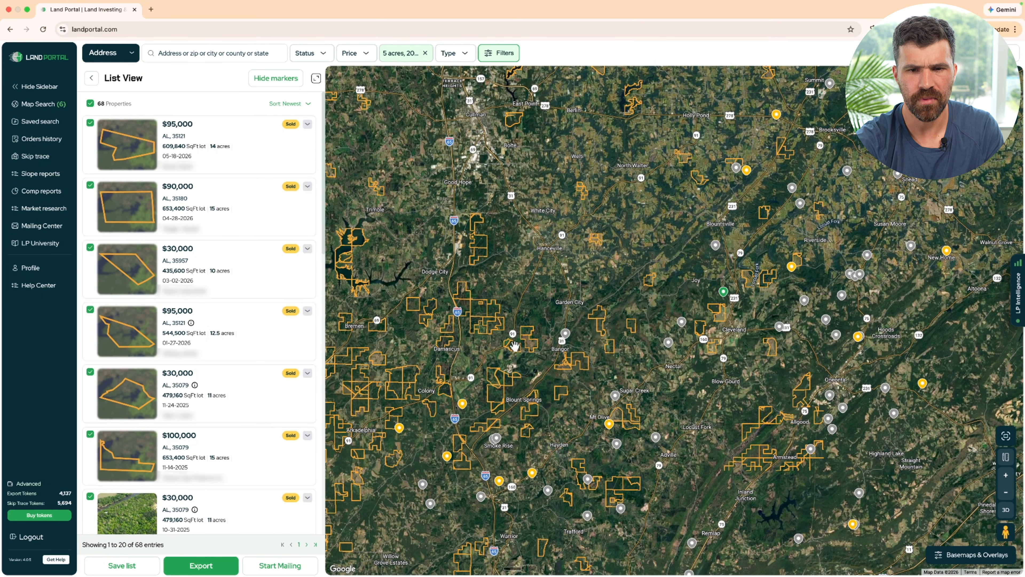
pyautogui.moveTo(735, 396); pyautogui.dragTo(673, 386)
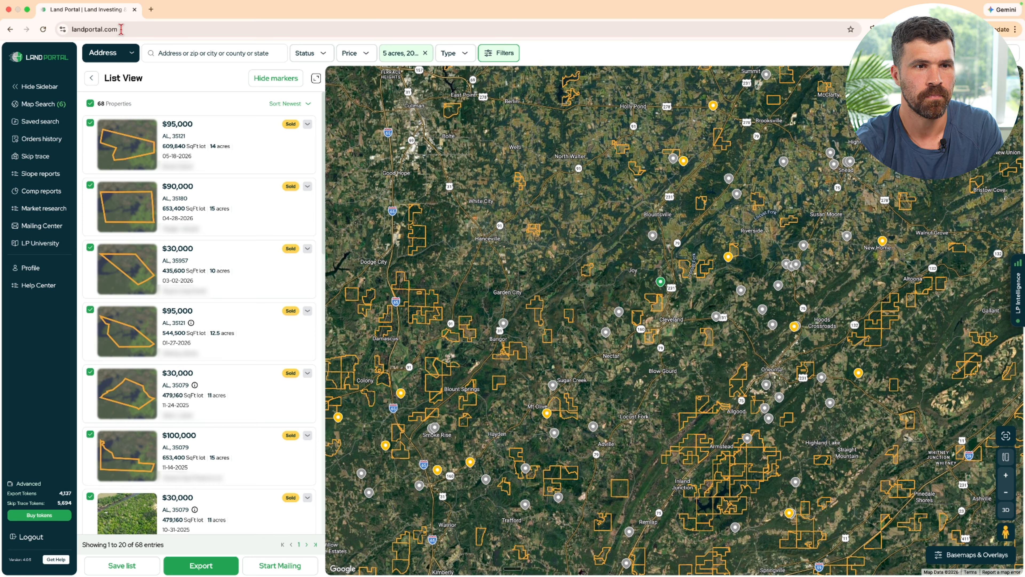
# Step: Return to the filtered search, set the minimum owner's property count to 4 and apply the filters
pyautogui.click(91, 78)
pyautogui.scroll(-10, 205, 242)
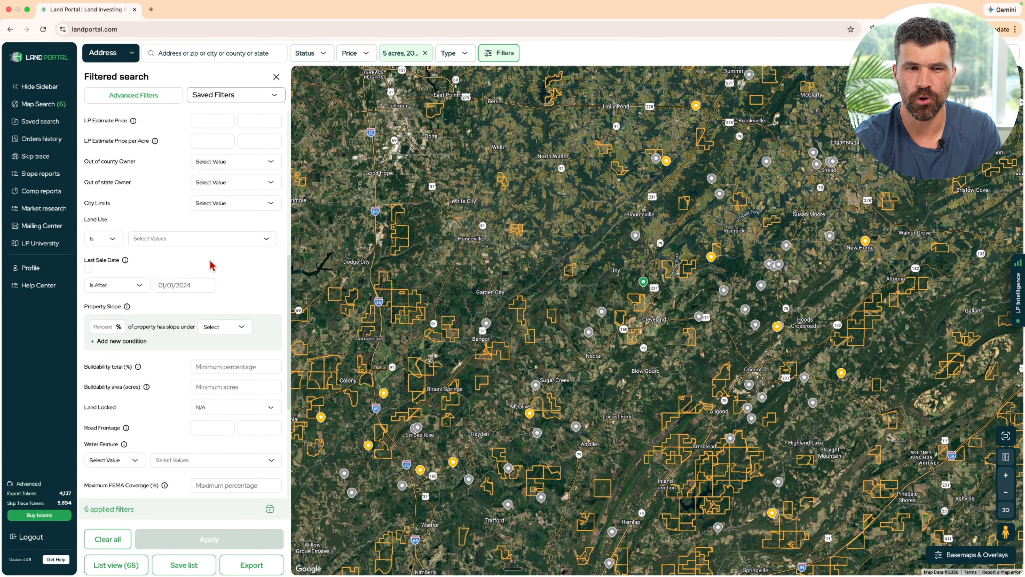
pyautogui.scroll(-5, 209, 265)
pyautogui.click(206, 350)
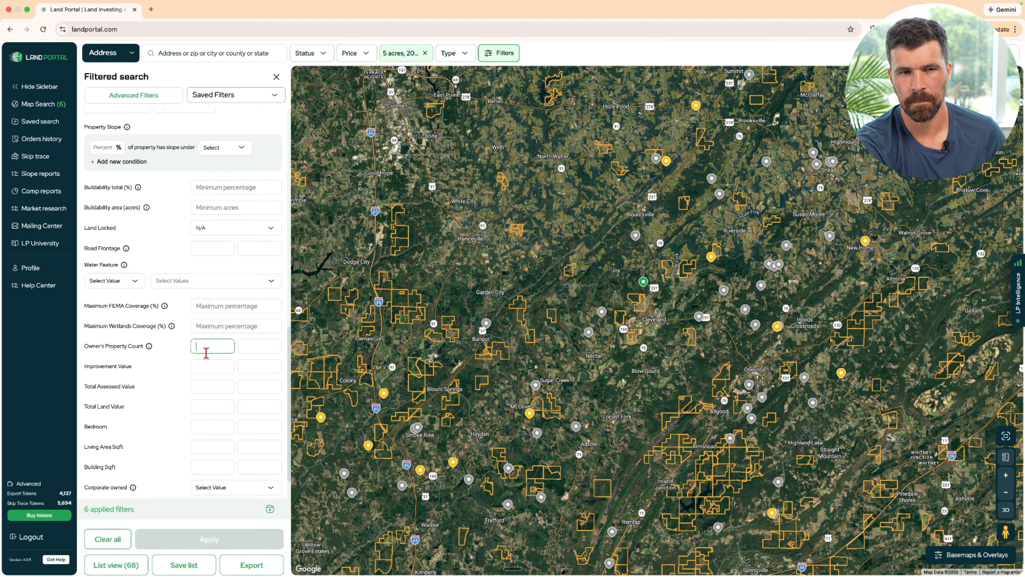
pyautogui.write('4')
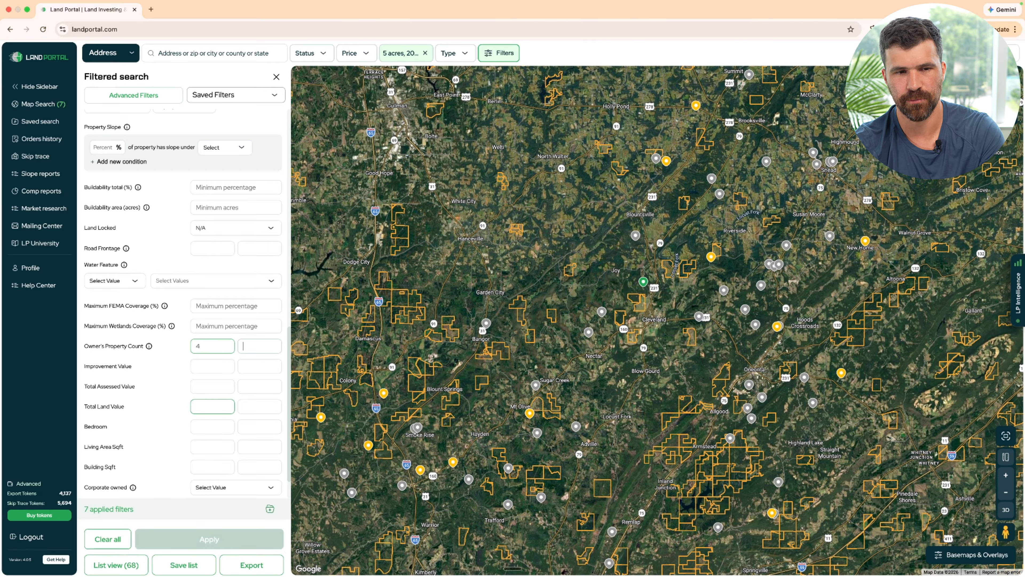
pyautogui.press('Tab')
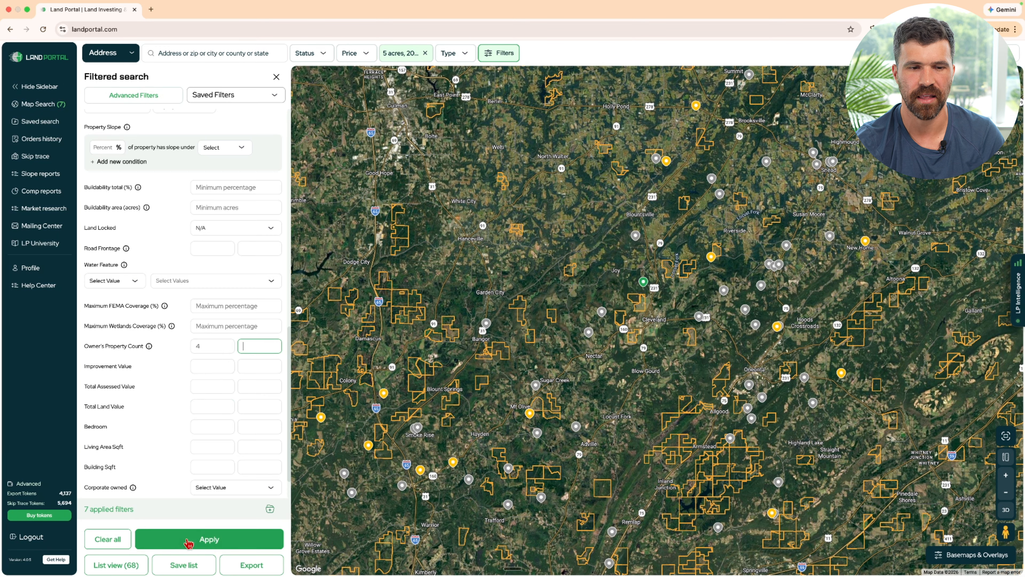
pyautogui.click(186, 541)
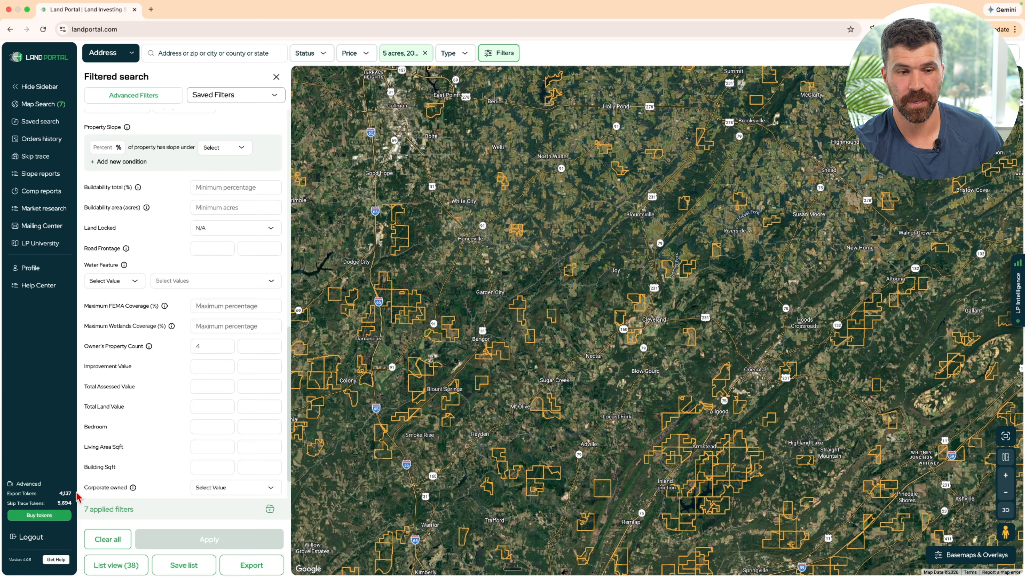
# Step: Show the filtered properties as a list and view their export order confirmation without placing the order
pyautogui.click(132, 566)
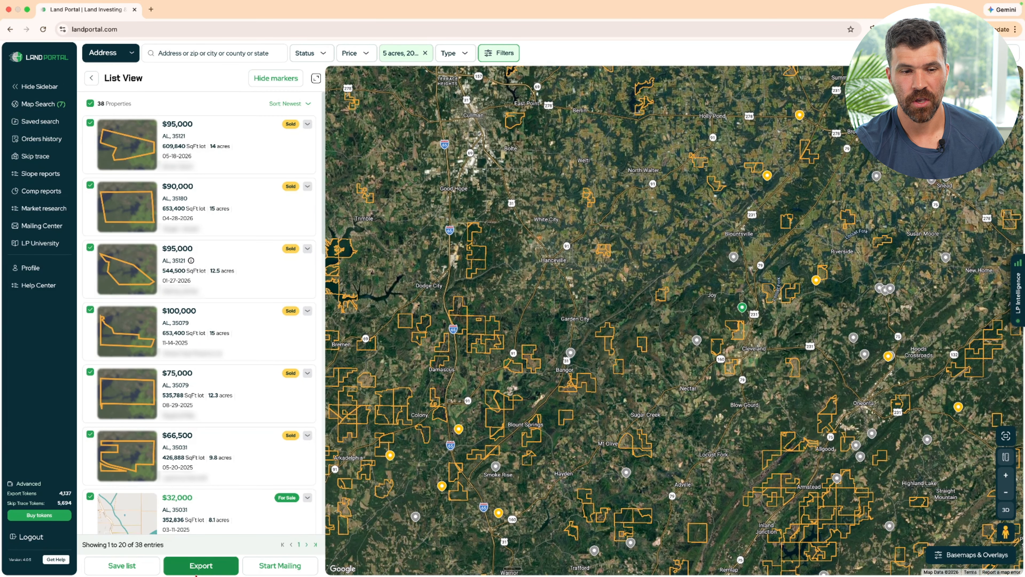
pyautogui.click(201, 565)
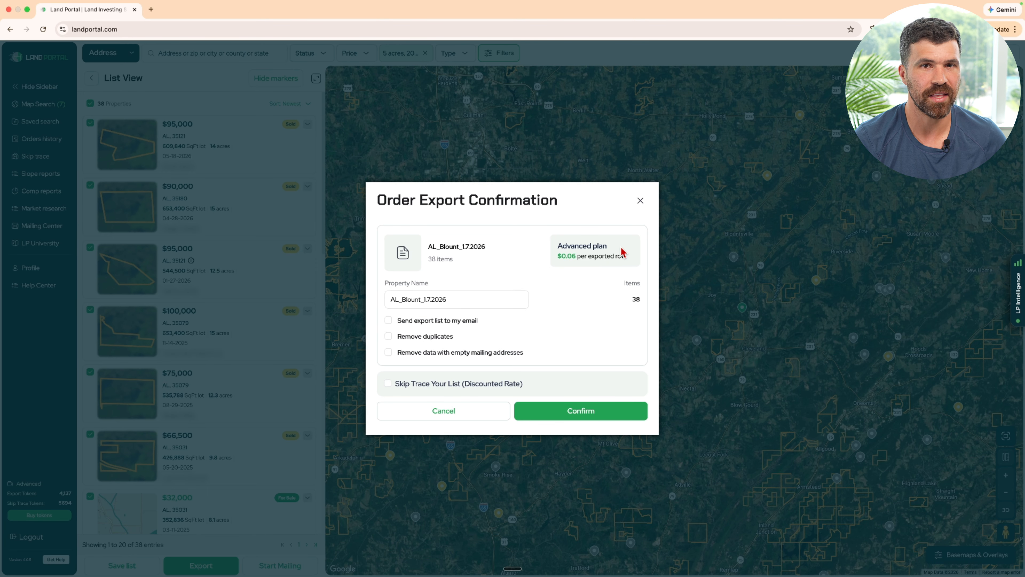
pyautogui.click(640, 201)
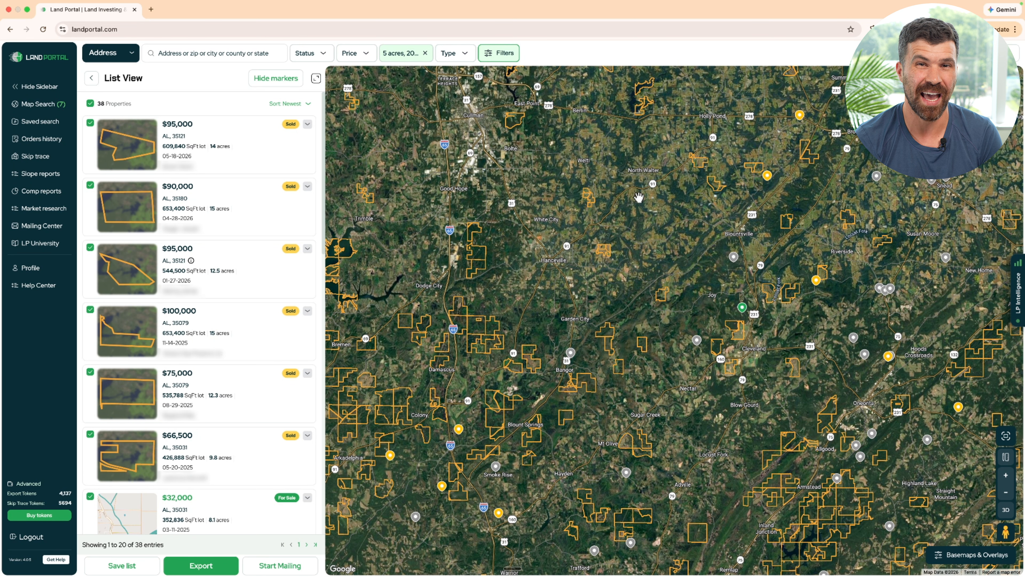